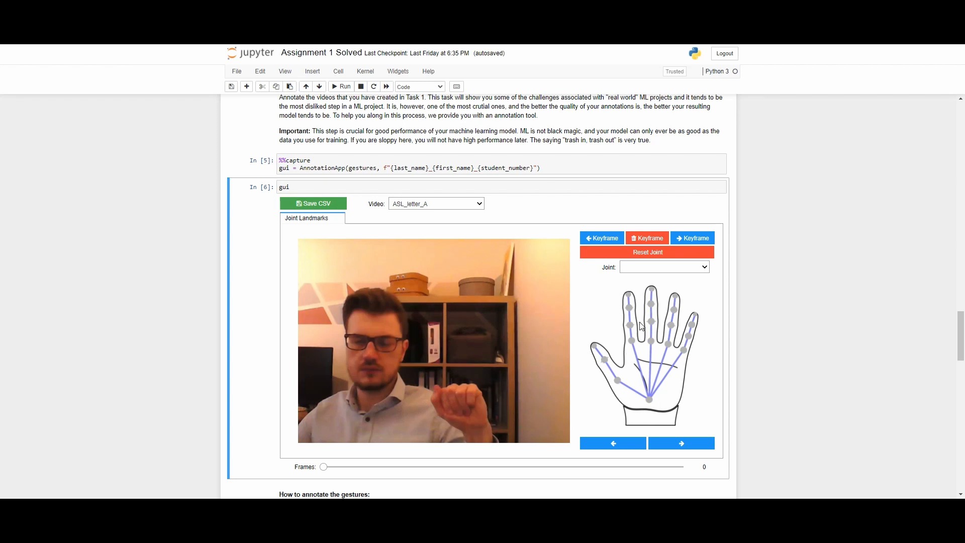
- Preview the ASL_letter_B and ASL_letter_C videos, and return to ASL_letter_A
{"action": "left_click", "coordinate": [441, 204]}
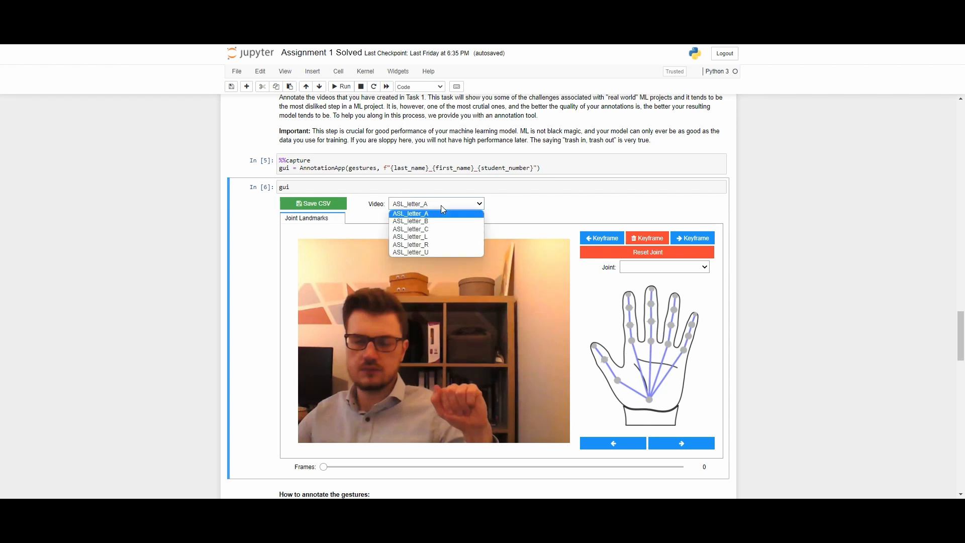
{"action": "left_click", "coordinate": [441, 222]}
{"action": "left_click", "coordinate": [442, 204]}
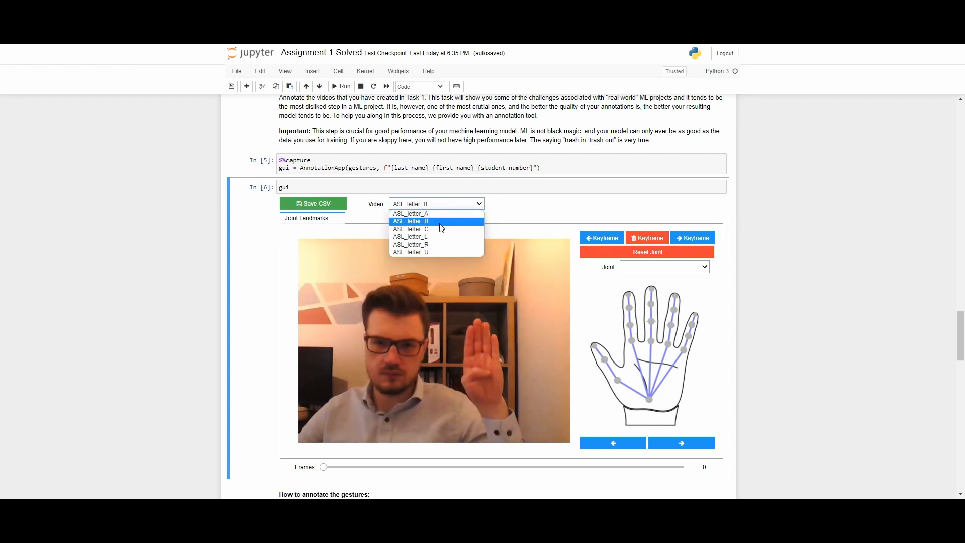
{"action": "left_click", "coordinate": [439, 229]}
{"action": "left_click", "coordinate": [446, 204]}
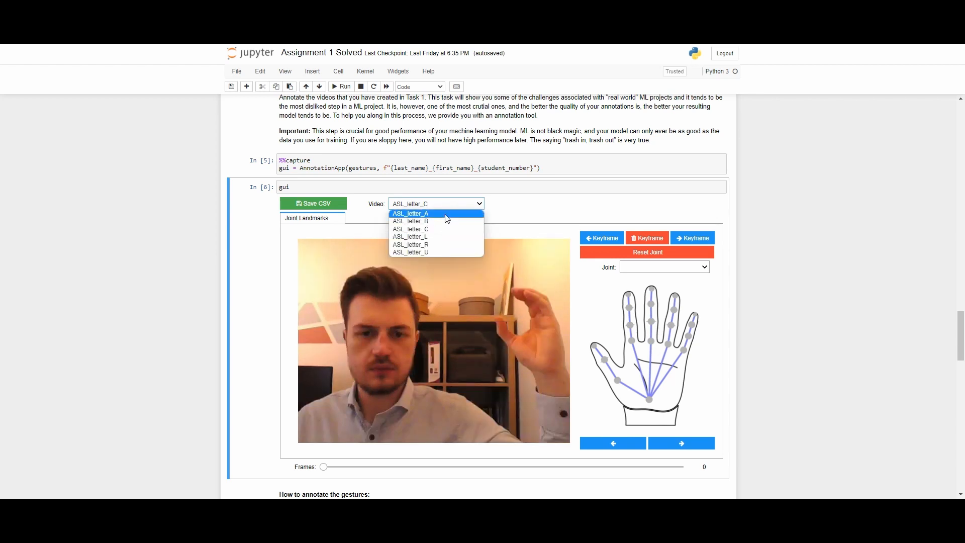
{"action": "left_click", "coordinate": [447, 216]}
- Examine the list of joints and step the joint selection three places forward and three back
{"action": "mouse_move", "coordinate": [323, 467]}
{"action": "left_mouse_down"}
{"action": "mouse_move", "coordinate": [618, 467]}
{"action": "mouse_move", "coordinate": [319, 473]}
{"action": "left_mouse_up"}
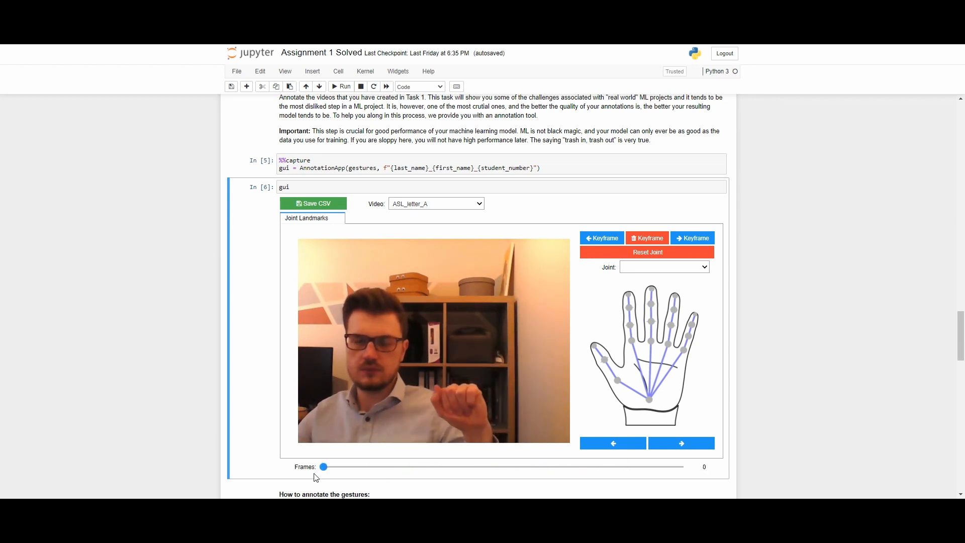
{"action": "left_click", "coordinate": [697, 267]}
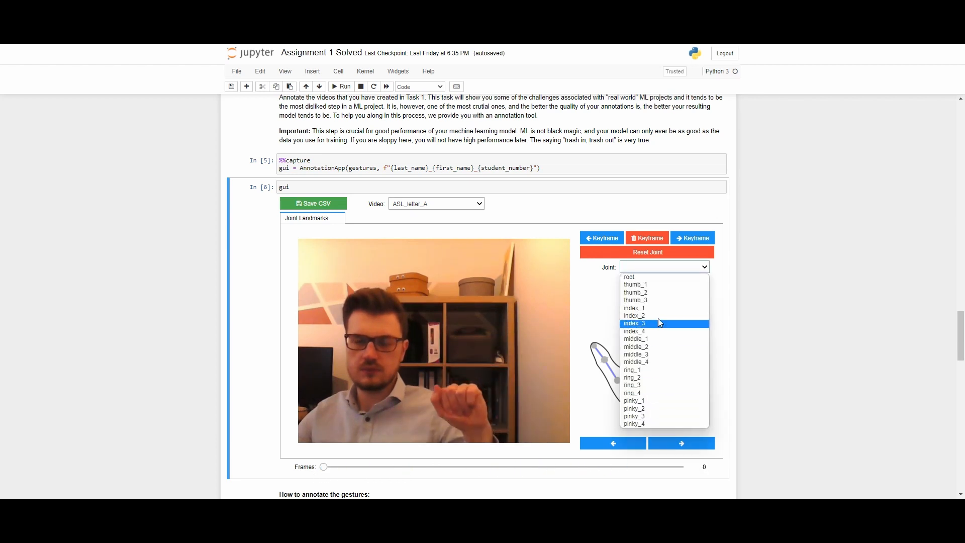
{"action": "left_click", "coordinate": [698, 265]}
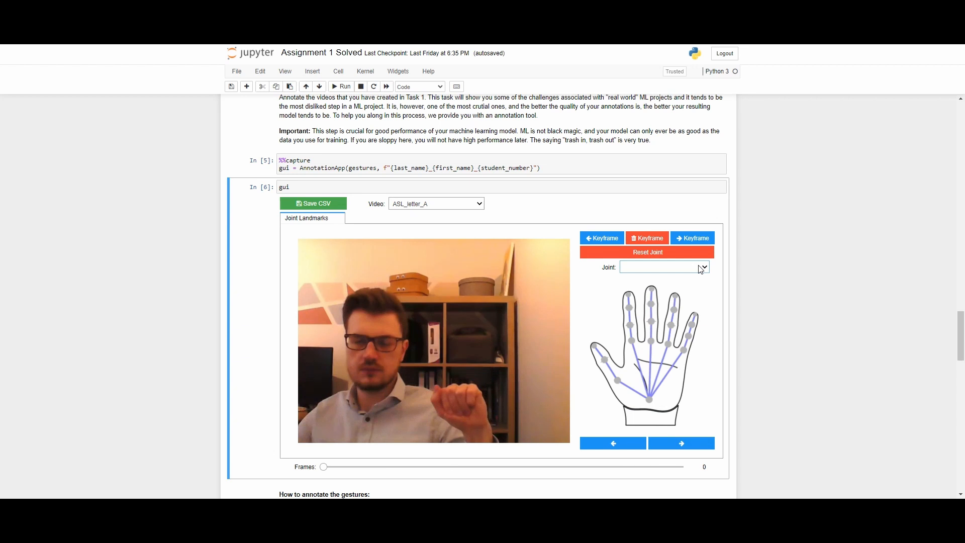
{"action": "left_click", "coordinate": [675, 444]}
{"action": "left_click", "coordinate": [675, 444]}
{"action": "left_click", "coordinate": [675, 444]}
{"action": "left_click", "coordinate": [675, 444]}
{"action": "left_click", "coordinate": [675, 444]}
{"action": "left_click", "coordinate": [622, 444]}
{"action": "left_click", "coordinate": [621, 444]}
{"action": "left_click", "coordinate": [622, 444]}
{"action": "left_click", "coordinate": [621, 444]}
{"action": "left_click", "coordinate": [622, 444]}
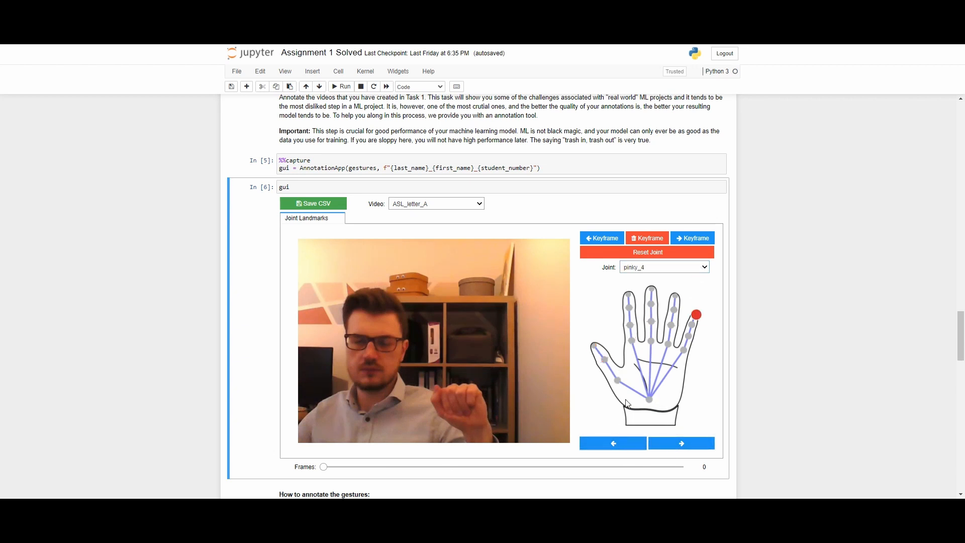
- Select middle_1, middle_2, ring_3 and index_3 one after another on the hand diagram
{"action": "left_click", "coordinate": [652, 339]}
{"action": "left_click", "coordinate": [650, 323]}
{"action": "left_click", "coordinate": [675, 309]}
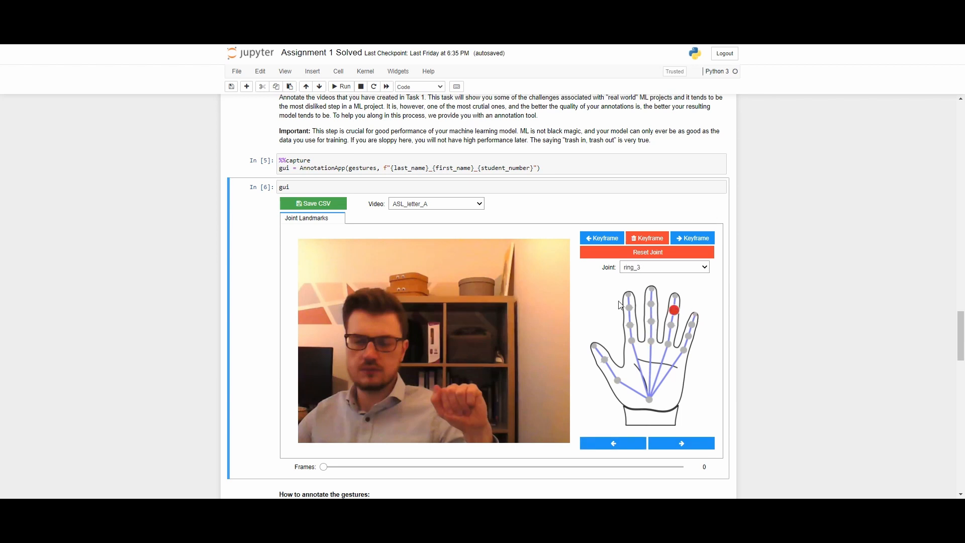
{"action": "left_click", "coordinate": [629, 307]}
- At frame 0, place the root landmark on the wrist and thumb_1, thumb_2 and thumb_3 along the thumb
{"action": "left_click", "coordinate": [323, 466]}
{"action": "left_click", "coordinate": [648, 399]}
{"action": "left_click", "coordinate": [470, 419]}
{"action": "left_click", "coordinate": [442, 414]}
{"action": "left_click", "coordinate": [434, 400]}
{"action": "left_click", "coordinate": [436, 388]}
- Skip index_1 and place index_2, index_3, index_4 and middle_1 on the fist at frame 0
{"action": "left_click", "coordinate": [676, 443]}
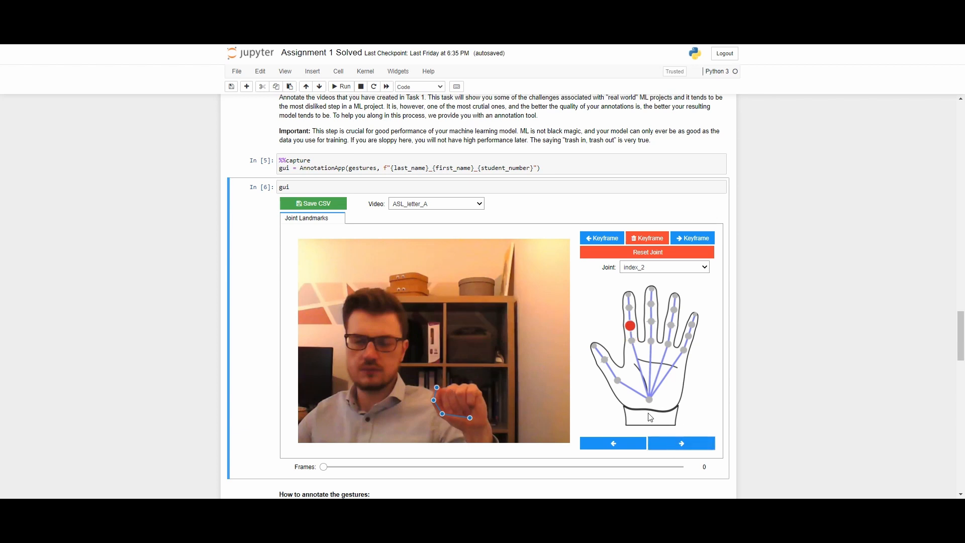
{"action": "left_click", "coordinate": [443, 391]}
{"action": "left_click", "coordinate": [447, 405]}
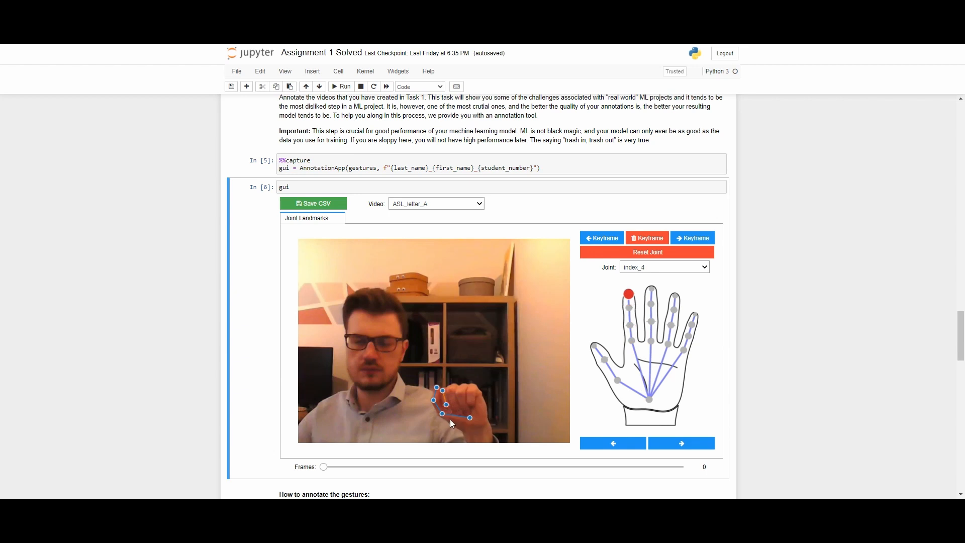
{"action": "left_click", "coordinate": [450, 413]}
{"action": "left_click", "coordinate": [449, 388]}
- Place the middle-finger landmarks along the folded middle finger at frame 0
{"action": "left_click", "coordinate": [450, 389]}
{"action": "left_click", "coordinate": [446, 404]}
{"action": "left_click", "coordinate": [471, 417]}
{"action": "left_click", "coordinate": [448, 389]}
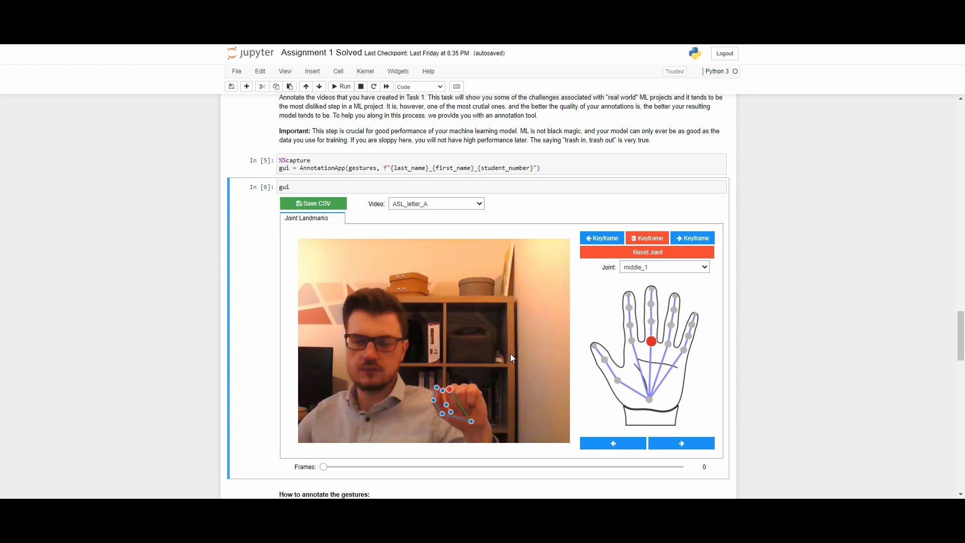
{"action": "left_click", "coordinate": [652, 243]}
{"action": "left_click", "coordinate": [663, 443]}
{"action": "left_click", "coordinate": [448, 388]}
{"action": "left_click", "coordinate": [452, 402]}
{"action": "left_click", "coordinate": [458, 411]}
- Place ring_1 through ring_4 along the folded ring finger at frame 0
{"action": "left_click", "coordinate": [462, 384]}
{"action": "left_click", "coordinate": [458, 393]}
{"action": "left_click", "coordinate": [463, 404]}
{"action": "left_click", "coordinate": [468, 411]}
{"action": "double_click", "coordinate": [624, 444]}
{"action": "double_click", "coordinate": [625, 445]}
{"action": "left_click", "coordinate": [462, 384]}
- Go back to the upper middle-finger joints and reposition middle_1 and middle_2 near the knuckle
{"action": "triple_click", "coordinate": [625, 444]}
{"action": "left_click", "coordinate": [452, 386]}
{"action": "left_click", "coordinate": [450, 392]}
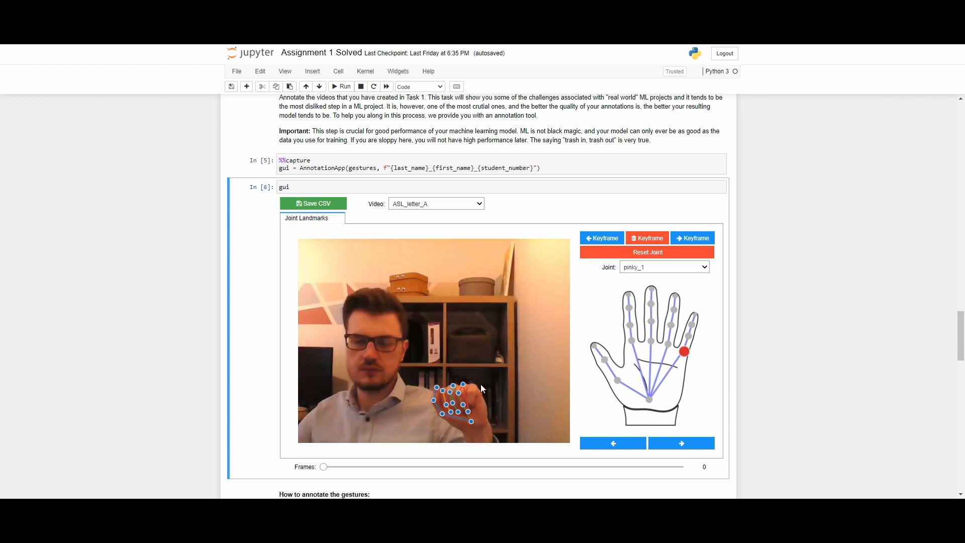
- Place pinky_1 through pinky_4 along the folded little finger and reposition the root landmark on the wrist
{"action": "left_click", "coordinate": [473, 384]}
{"action": "left_click", "coordinate": [470, 394]}
{"action": "left_click", "coordinate": [469, 402]}
{"action": "left_click", "coordinate": [473, 407]}
{"action": "double_click", "coordinate": [625, 444]}
{"action": "left_click", "coordinate": [470, 421]}
- Go to the last frame, 187, and move the root landmark to the wrist of the raised hand
{"action": "left_click_drag", "start_coordinate": [324, 466], "coordinate": [683, 467]}
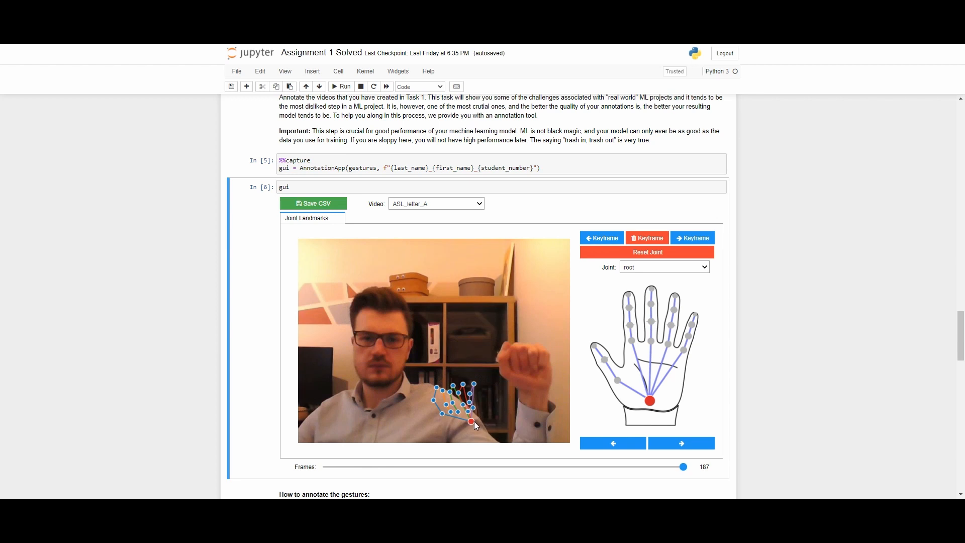
{"action": "mouse_move", "coordinate": [472, 422]}
{"action": "left_mouse_down"}
{"action": "mouse_move", "coordinate": [490, 402]}
{"action": "mouse_move", "coordinate": [501, 408]}
{"action": "mouse_move", "coordinate": [479, 432]}
{"action": "left_mouse_up"}
{"action": "left_click", "coordinate": [534, 381]}
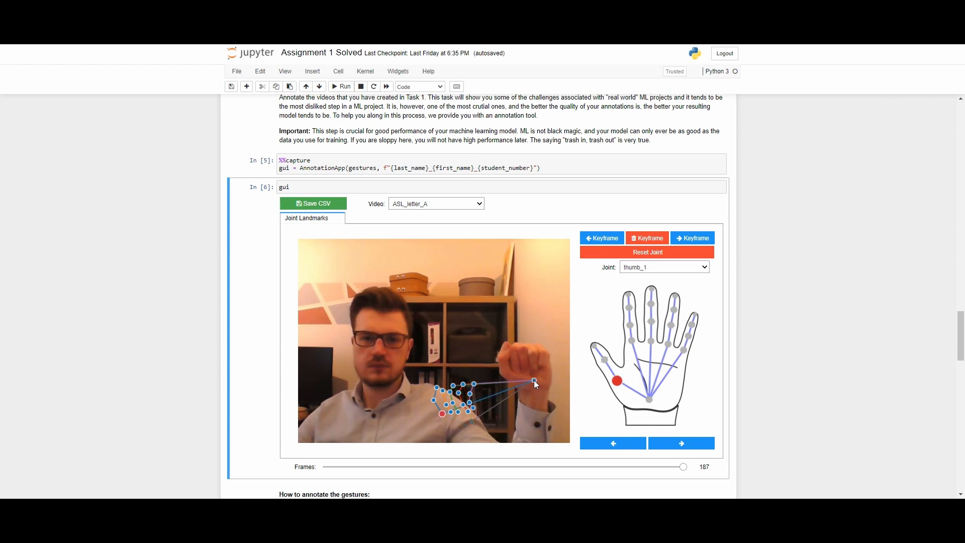
{"action": "left_click_drag", "start_coordinate": [536, 380], "coordinate": [535, 381]}
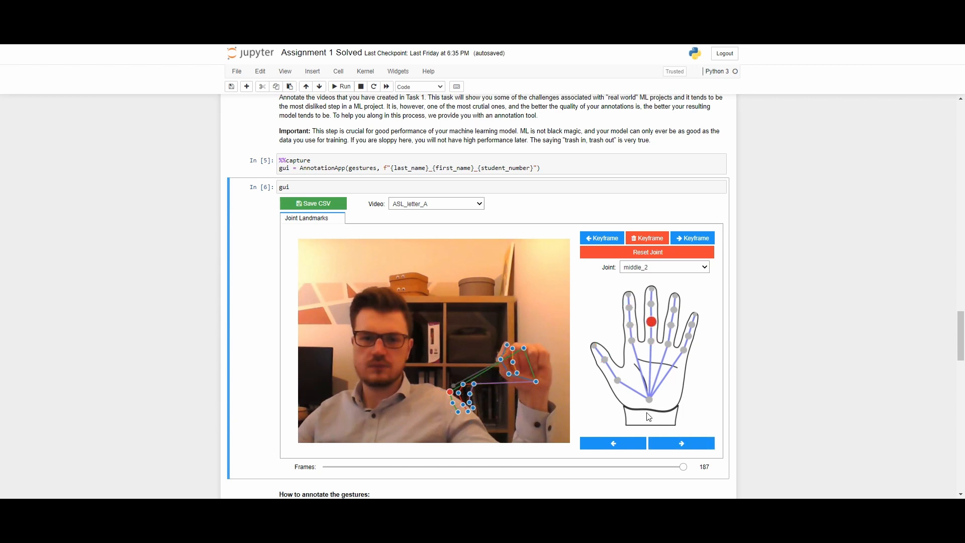
- Skip middle_1 and place middle_2, middle_3 and middle_4 on the raised fist at frame 187
{"action": "left_click", "coordinate": [651, 341]}
{"action": "left_click", "coordinate": [651, 321]}
{"action": "left_click", "coordinate": [523, 346]}
{"action": "left_click", "coordinate": [523, 361]}
{"action": "left_click", "coordinate": [524, 369]}
- Place the ring and pinky landmarks from ring_2 through pinky_4 on the fist at frame 187, skipping pinky_1
{"action": "left_click", "coordinate": [670, 325]}
{"action": "left_click", "coordinate": [533, 350]}
{"action": "left_click", "coordinate": [688, 336]}
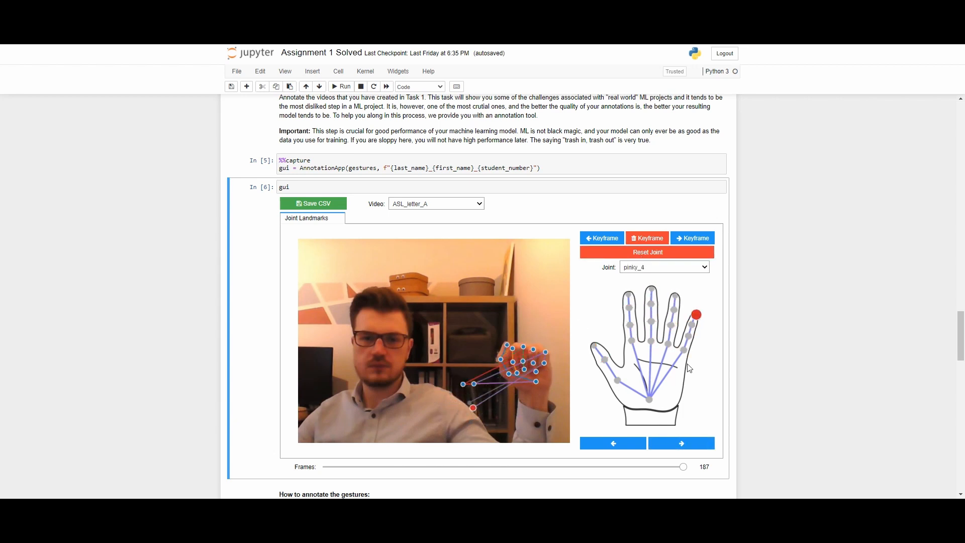
{"action": "left_click", "coordinate": [544, 368]}
- Reset the pinky_1 and ring_1 joints to remove their landmarks
{"action": "left_click", "coordinate": [684, 349]}
{"action": "left_click", "coordinate": [658, 253]}
{"action": "left_click", "coordinate": [667, 343]}
{"action": "left_click", "coordinate": [659, 253]}
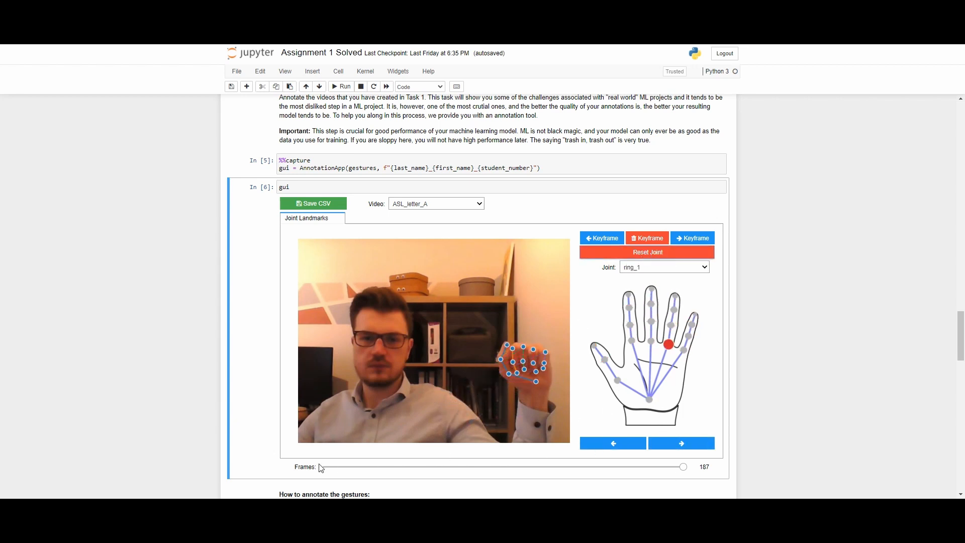
- Go back to frame 16 and realign the finger, thumb and root landmarks with the fist
{"action": "left_click_drag", "start_coordinate": [682, 466], "coordinate": [484, 482]}
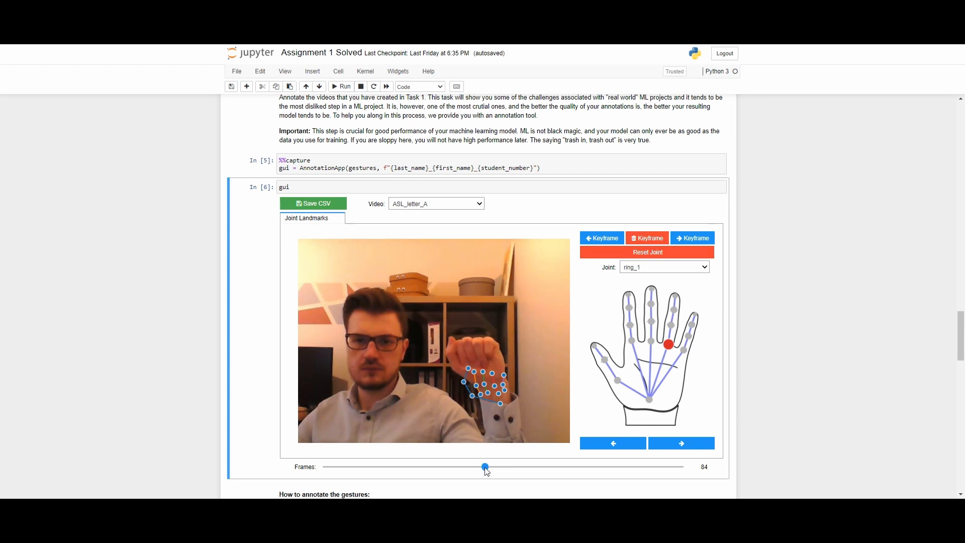
{"action": "left_click_drag", "start_coordinate": [485, 470], "coordinate": [356, 469]}
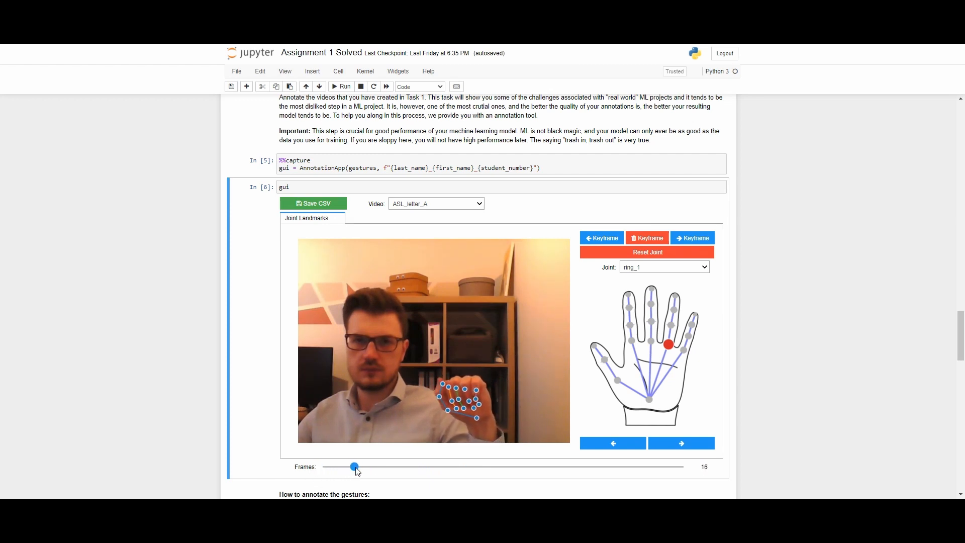
{"action": "left_click", "coordinate": [449, 389]}
{"action": "left_click", "coordinate": [450, 398]}
{"action": "left_click", "coordinate": [454, 405]}
{"action": "left_click_drag", "start_coordinate": [456, 388], "coordinate": [475, 384]}
{"action": "left_click", "coordinate": [455, 395]}
{"action": "left_click_drag", "start_coordinate": [476, 399], "coordinate": [475, 395]}
{"action": "left_click_drag", "start_coordinate": [479, 404], "coordinate": [477, 399]}
{"action": "left_click_drag", "start_coordinate": [476, 417], "coordinate": [477, 413]}
{"action": "left_click_drag", "start_coordinate": [448, 410], "coordinate": [445, 406]}
{"action": "left_click_drag", "start_coordinate": [439, 397], "coordinate": [441, 380]}
- Advance to about frame 42 and move the finger, thumb and root landmarks onto the rising fist
{"action": "left_click_drag", "start_coordinate": [354, 467], "coordinate": [398, 467]}
{"action": "left_click_drag", "start_coordinate": [484, 380], "coordinate": [482, 370]}
{"action": "left_click_drag", "start_coordinate": [483, 389], "coordinate": [481, 380]}
{"action": "left_click_drag", "start_coordinate": [485, 394], "coordinate": [470, 369]}
{"action": "mouse_move", "coordinate": [473, 389]}
{"action": "left_mouse_down"}
{"action": "mouse_move", "coordinate": [472, 380]}
{"action": "mouse_move", "coordinate": [475, 389]}
{"action": "left_mouse_up"}
{"action": "left_click_drag", "start_coordinate": [464, 377], "coordinate": [460, 368]}
{"action": "left_click_drag", "start_coordinate": [464, 389], "coordinate": [468, 389]}
{"action": "left_click_drag", "start_coordinate": [456, 380], "coordinate": [454, 371]}
{"action": "mouse_move", "coordinate": [458, 393]}
{"action": "left_mouse_down"}
{"action": "mouse_move", "coordinate": [457, 383]}
{"action": "mouse_move", "coordinate": [461, 390]}
{"action": "left_mouse_up"}
{"action": "left_click_drag", "start_coordinate": [450, 376], "coordinate": [445, 369]}
{"action": "left_click", "coordinate": [484, 409]}
{"action": "mouse_move", "coordinate": [481, 400]}
{"action": "left_mouse_down"}
{"action": "mouse_move", "coordinate": [451, 393]}
{"action": "mouse_move", "coordinate": [480, 400]}
{"action": "left_mouse_up"}
- Advance to frame 60 and realign the thumb and finger landmarks with the hand
{"action": "mouse_move", "coordinate": [402, 470]}
{"action": "left_mouse_down"}
{"action": "mouse_move", "coordinate": [323, 478]}
{"action": "mouse_move", "coordinate": [408, 455]}
{"action": "left_mouse_up"}
{"action": "right_click", "coordinate": [406, 454]}
{"action": "left_click", "coordinate": [404, 470]}
{"action": "left_click", "coordinate": [403, 468]}
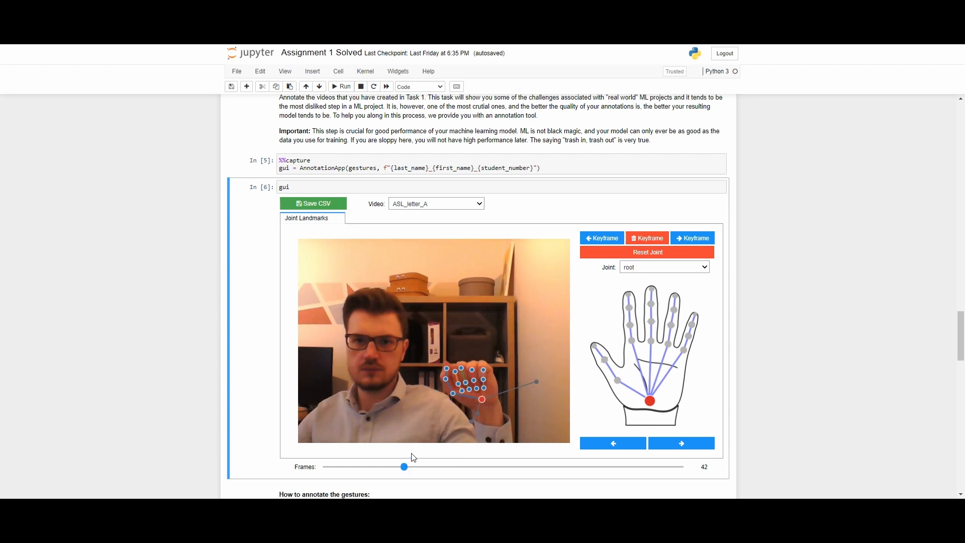
{"action": "left_click_drag", "start_coordinate": [405, 467], "coordinate": [443, 468]}
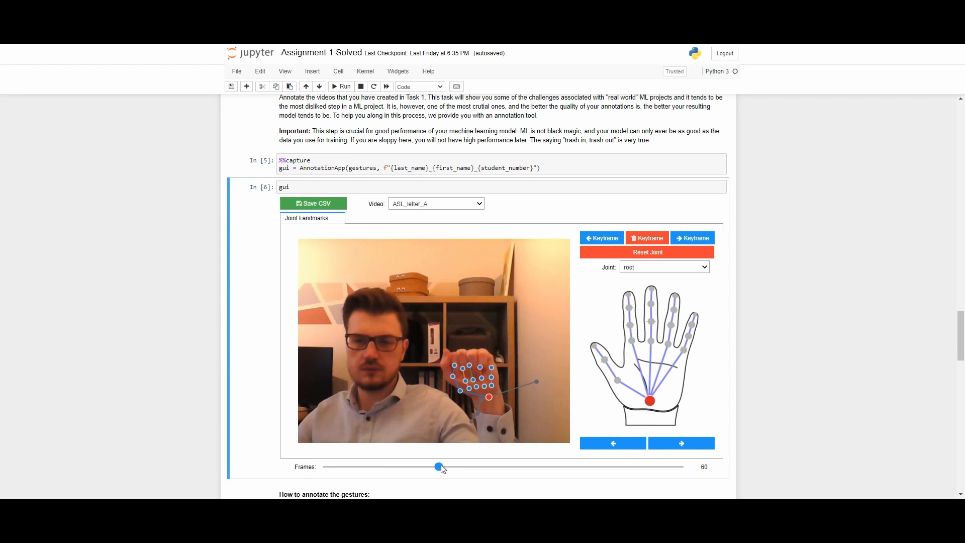
{"action": "mouse_move", "coordinate": [457, 364]}
{"action": "left_mouse_down"}
{"action": "mouse_move", "coordinate": [445, 352]}
{"action": "mouse_move", "coordinate": [450, 382]}
{"action": "mouse_move", "coordinate": [452, 355]}
{"action": "left_mouse_up"}
{"action": "mouse_move", "coordinate": [465, 381]}
{"action": "left_mouse_down"}
{"action": "mouse_move", "coordinate": [455, 365]}
{"action": "mouse_move", "coordinate": [459, 375]}
{"action": "left_mouse_up"}
{"action": "mouse_move", "coordinate": [473, 380]}
{"action": "left_mouse_down"}
{"action": "mouse_move", "coordinate": [462, 367]}
{"action": "mouse_move", "coordinate": [466, 375]}
{"action": "left_mouse_up"}
{"action": "mouse_move", "coordinate": [479, 366]}
{"action": "left_mouse_down"}
{"action": "mouse_move", "coordinate": [471, 357]}
{"action": "mouse_move", "coordinate": [472, 368]}
{"action": "left_mouse_up"}
{"action": "left_click_drag", "start_coordinate": [484, 386], "coordinate": [483, 355]}
{"action": "left_click_drag", "start_coordinate": [491, 377], "coordinate": [484, 367]}
{"action": "left_click_drag", "start_coordinate": [490, 385], "coordinate": [485, 374]}
- Advance well past frame 60 and shift the thumb, finger and root landmarks onto the raised fist
{"action": "left_click_drag", "start_coordinate": [439, 467], "coordinate": [481, 467]}
{"action": "left_click_drag", "start_coordinate": [456, 349], "coordinate": [450, 339]}
{"action": "mouse_move", "coordinate": [454, 365]}
{"action": "left_mouse_down"}
{"action": "mouse_move", "coordinate": [448, 351]}
{"action": "mouse_move", "coordinate": [453, 368]}
{"action": "left_mouse_up"}
{"action": "mouse_move", "coordinate": [462, 352]}
{"action": "left_mouse_down"}
{"action": "mouse_move", "coordinate": [456, 346]}
{"action": "mouse_move", "coordinate": [459, 354]}
{"action": "left_mouse_up"}
{"action": "left_click_drag", "start_coordinate": [469, 375], "coordinate": [455, 342]}
{"action": "mouse_move", "coordinate": [471, 352]}
{"action": "left_mouse_down"}
{"action": "mouse_move", "coordinate": [465, 339]}
{"action": "mouse_move", "coordinate": [468, 353]}
{"action": "left_mouse_up"}
{"action": "left_click_drag", "start_coordinate": [477, 374], "coordinate": [475, 340]}
{"action": "mouse_move", "coordinate": [483, 367]}
{"action": "left_mouse_down"}
{"action": "mouse_move", "coordinate": [477, 356]}
{"action": "mouse_move", "coordinate": [481, 365]}
{"action": "left_mouse_up"}
{"action": "left_click_drag", "start_coordinate": [493, 353], "coordinate": [487, 342]}
{"action": "left_click_drag", "start_coordinate": [494, 365], "coordinate": [490, 361]}
{"action": "left_click_drag", "start_coordinate": [497, 394], "coordinate": [484, 373]}
- Advance to frame 162 and realign the thumb, root, index, middle and ring landmarks with the fist
{"action": "left_click_drag", "start_coordinate": [481, 467], "coordinate": [637, 483]}
{"action": "left_click_drag", "start_coordinate": [492, 343], "coordinate": [489, 341]}
{"action": "left_click_drag", "start_coordinate": [487, 357], "coordinate": [487, 370]}
{"action": "left_click_drag", "start_coordinate": [524, 380], "coordinate": [518, 380]}
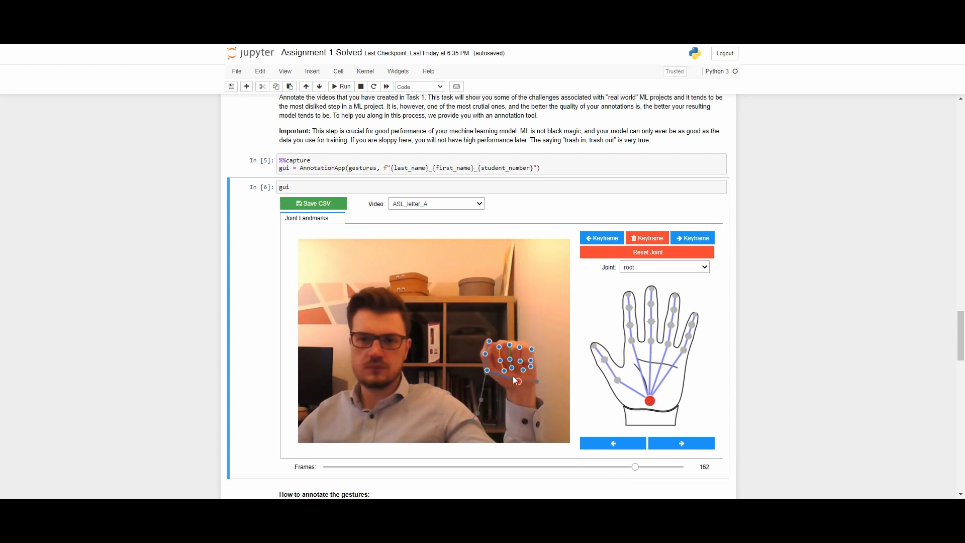
{"action": "left_click", "coordinate": [508, 357]}
{"action": "left_click_drag", "start_coordinate": [498, 347], "coordinate": [494, 346]}
{"action": "left_click_drag", "start_coordinate": [509, 345], "coordinate": [503, 344]}
{"action": "left_click_drag", "start_coordinate": [519, 347], "coordinate": [516, 348]}
- Fine-tune pinky_3 at frame 160 and ring_4 at frame 163
{"action": "left_click_drag", "start_coordinate": [635, 467], "coordinate": [632, 466]}
{"action": "left_click_drag", "start_coordinate": [530, 360], "coordinate": [527, 357]}
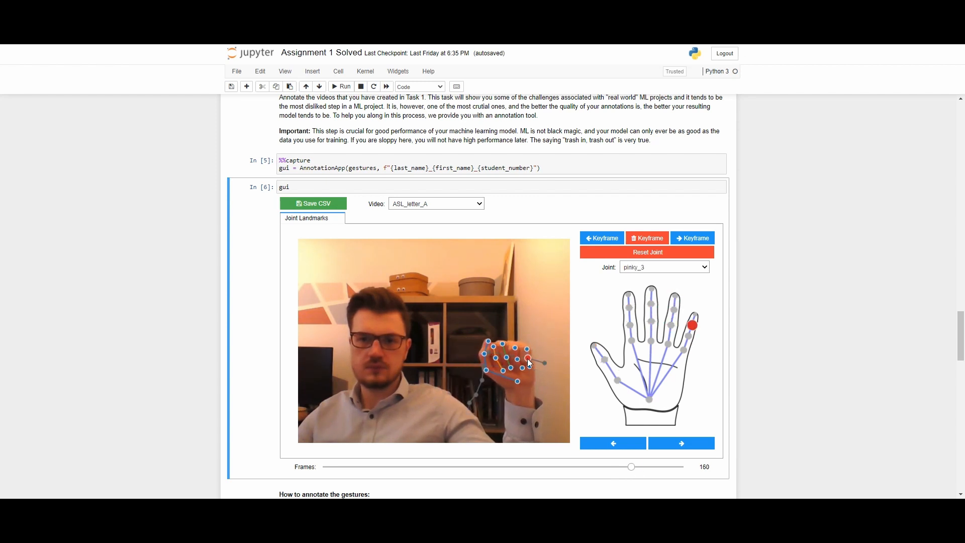
{"action": "left_click", "coordinate": [522, 369]}
{"action": "left_click_drag", "start_coordinate": [632, 467], "coordinate": [637, 467]}
{"action": "left_click", "coordinate": [652, 243]}
{"action": "left_click_drag", "start_coordinate": [523, 368], "coordinate": [520, 369]}
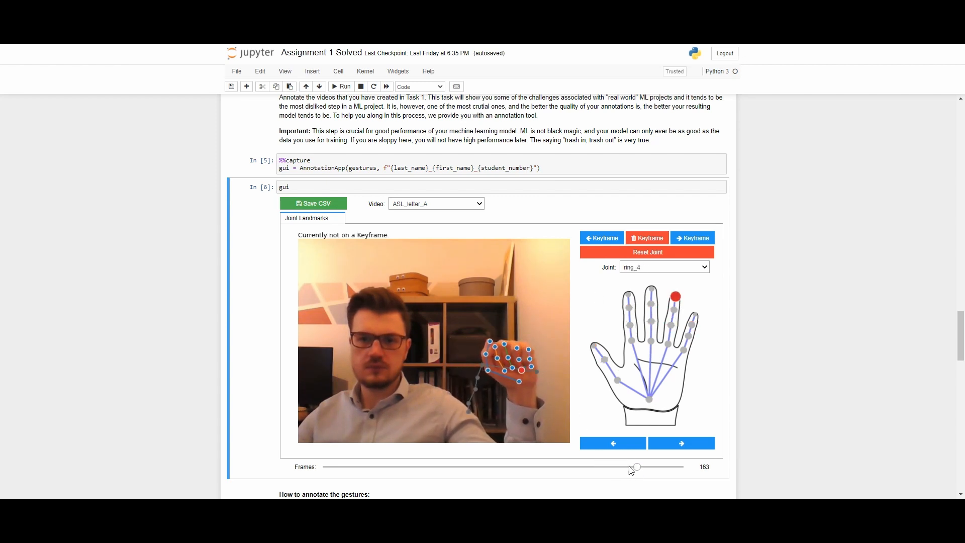
- Delete the closely spaced keyframes at frames 160 and 162, and jump to the keyframe at frame 163
{"action": "left_click_drag", "start_coordinate": [629, 467], "coordinate": [579, 472]}
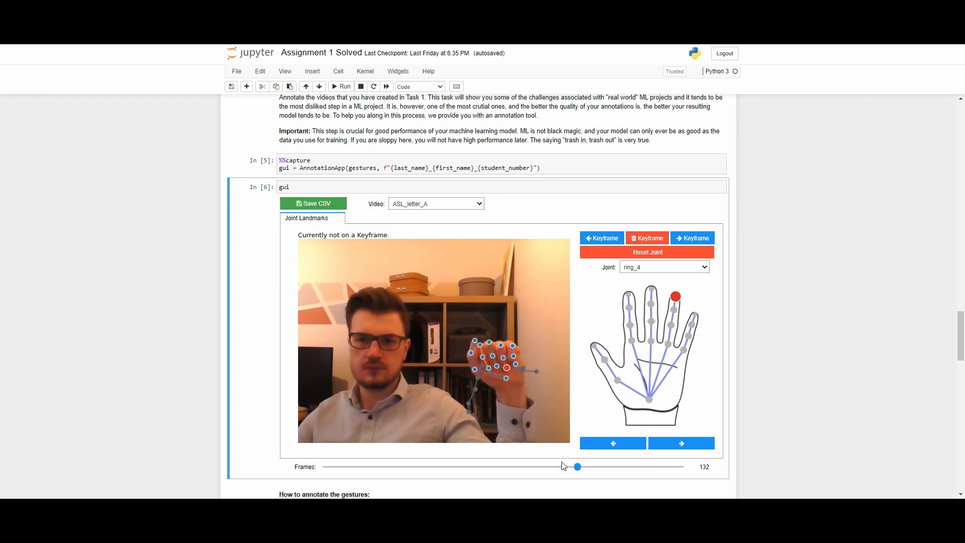
{"action": "mouse_move", "coordinate": [581, 469]}
{"action": "left_mouse_down"}
{"action": "mouse_move", "coordinate": [570, 469]}
{"action": "mouse_move", "coordinate": [588, 472]}
{"action": "left_mouse_up"}
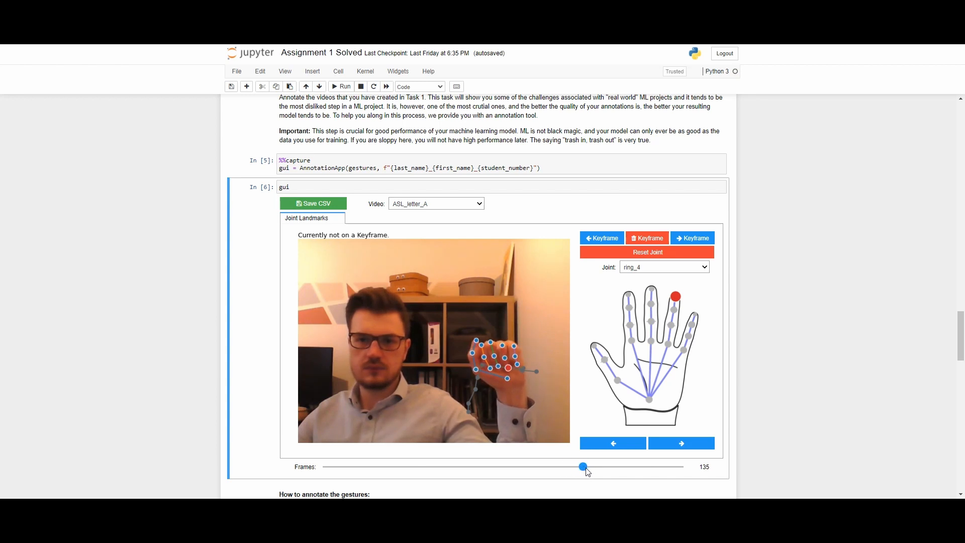
{"action": "left_click", "coordinate": [696, 243]}
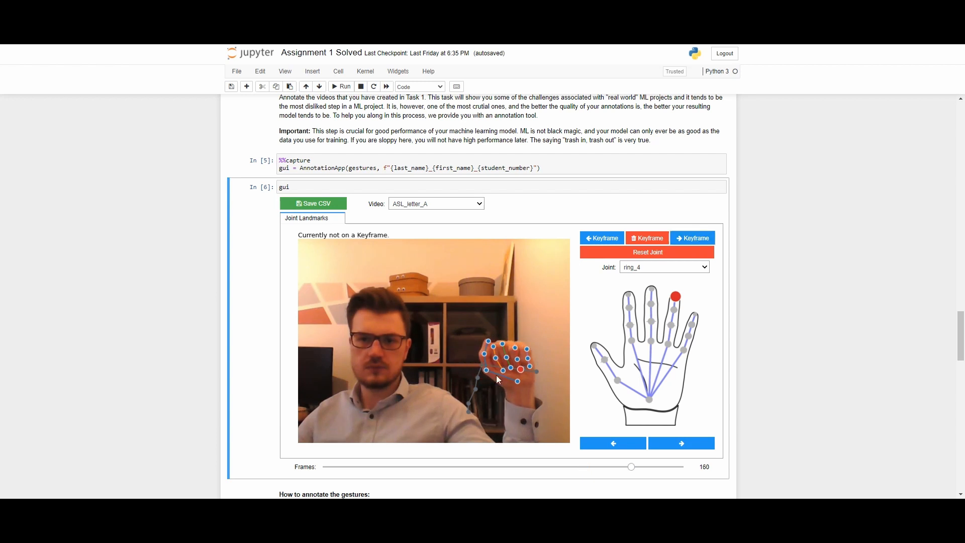
{"action": "left_click", "coordinate": [644, 242]}
{"action": "left_click_drag", "start_coordinate": [631, 466], "coordinate": [584, 466]}
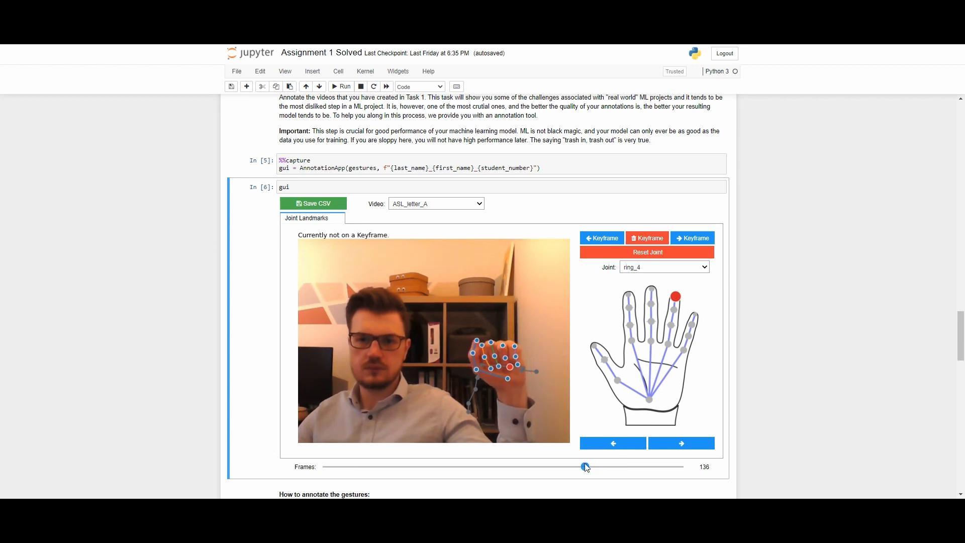
{"action": "left_click", "coordinate": [693, 238]}
{"action": "left_click", "coordinate": [651, 240]}
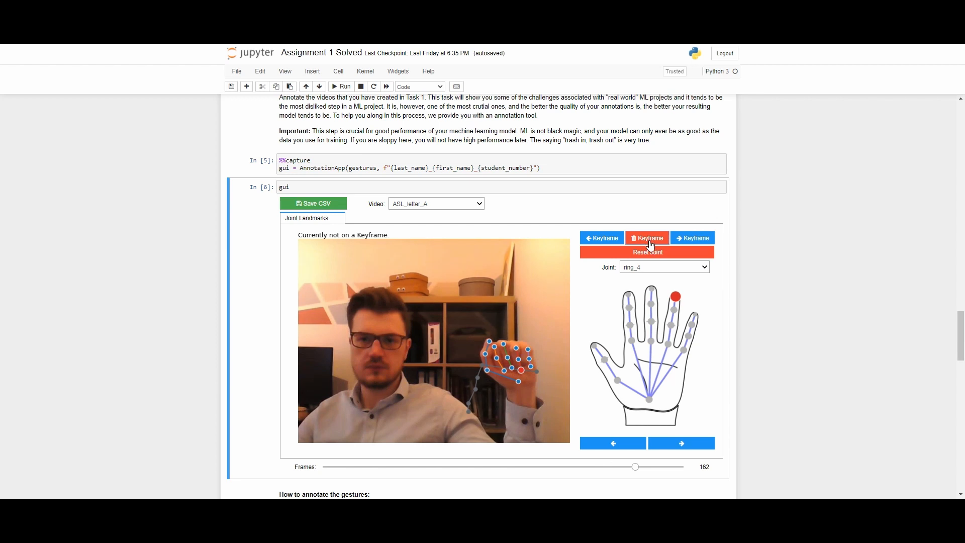
{"action": "left_click", "coordinate": [696, 245]}
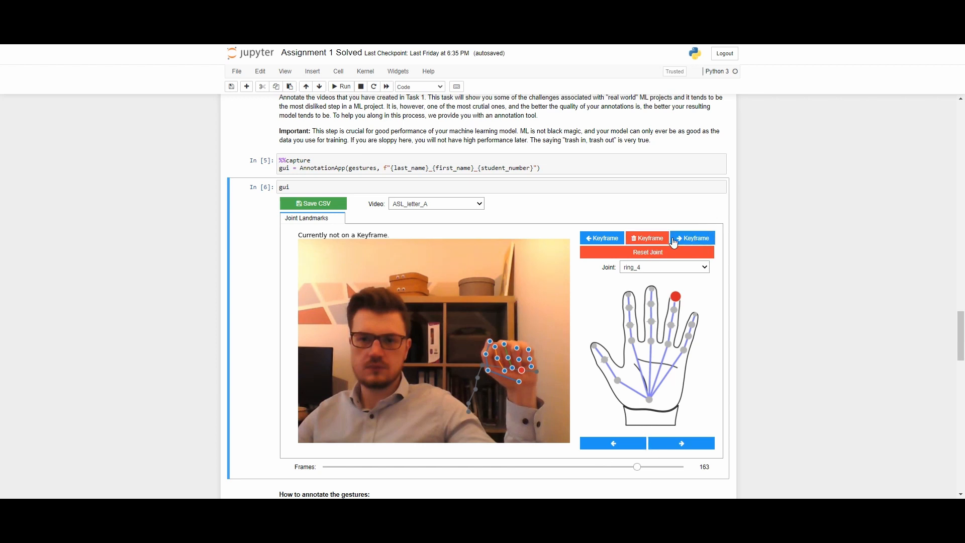
- Examine the interpolated paths of pinky_3, ring_4, index_2 and pinky_4 at frames 137, 144, 174 and 75
{"action": "left_click_drag", "start_coordinate": [637, 469], "coordinate": [586, 467]}
{"action": "left_click", "coordinate": [516, 356]}
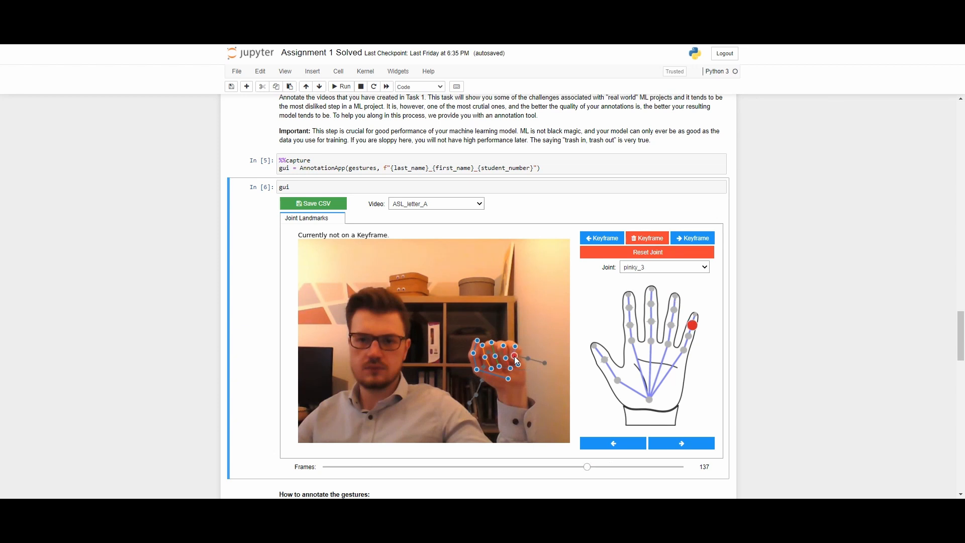
{"action": "left_click_drag", "start_coordinate": [588, 470], "coordinate": [603, 476]}
{"action": "left_click", "coordinate": [514, 368]}
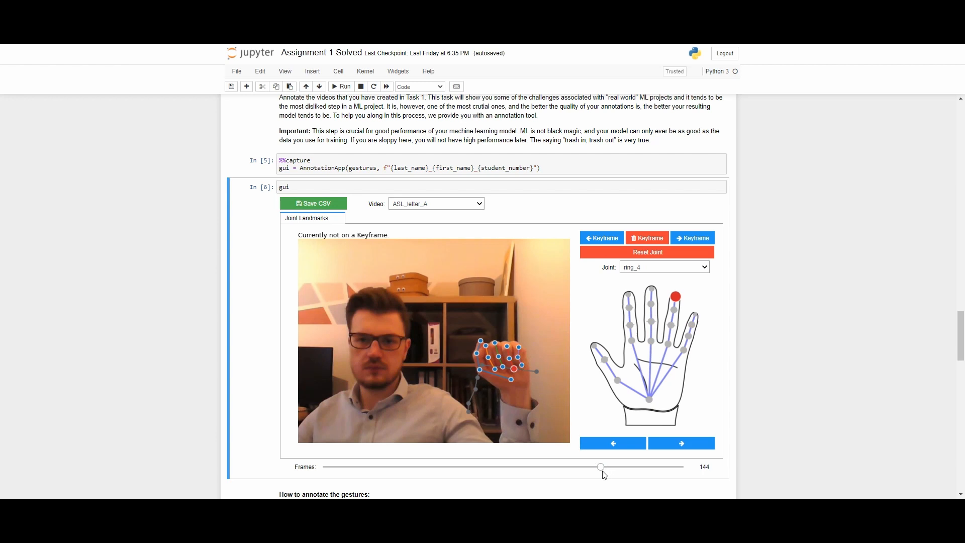
{"action": "left_click_drag", "start_coordinate": [607, 470], "coordinate": [658, 469]}
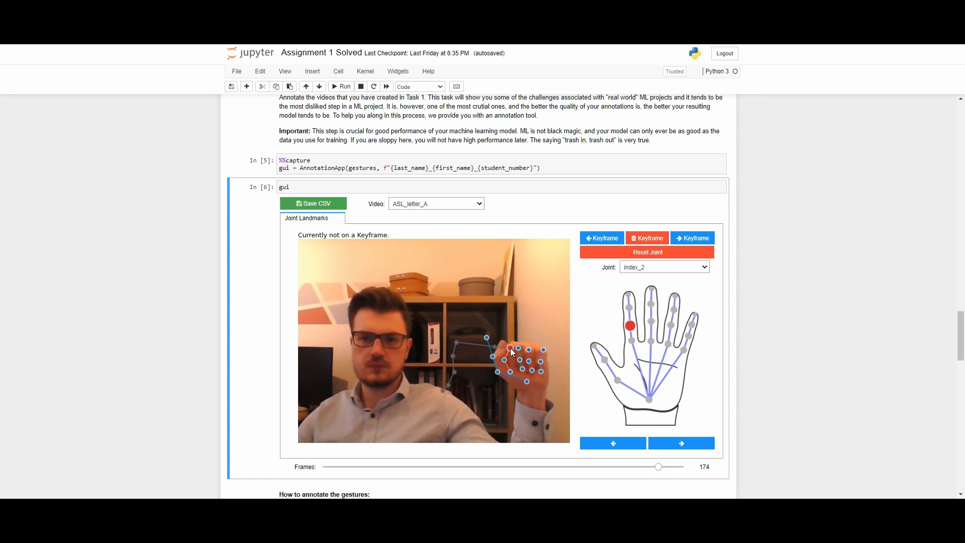
{"action": "left_click_drag", "start_coordinate": [658, 471], "coordinate": [472, 472]}
{"action": "left_click", "coordinate": [489, 363]}
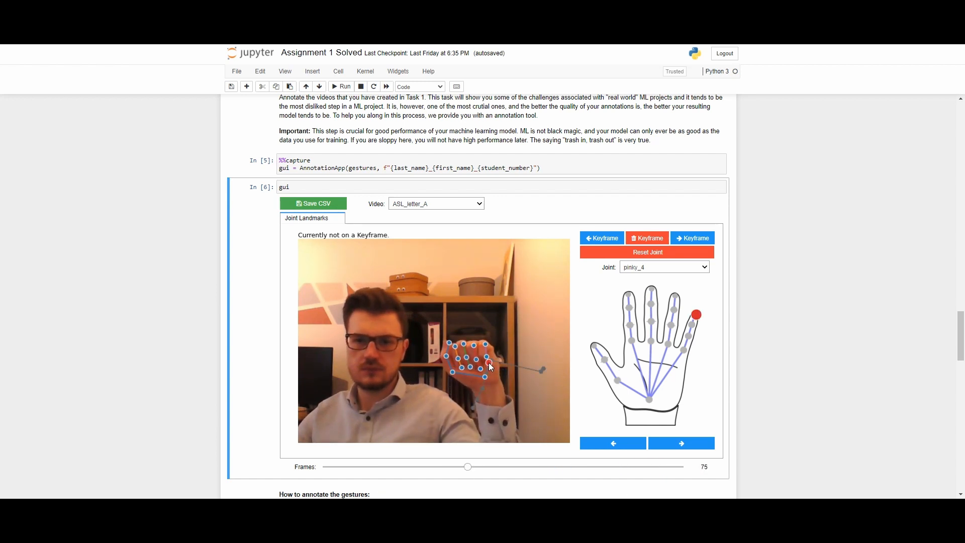
{"action": "left_click", "coordinate": [486, 355]}
{"action": "left_click", "coordinate": [490, 364]}
- Reset the pinky_4 joint and move to the last frame, 187
{"action": "left_click_drag", "start_coordinate": [370, 466], "coordinate": [463, 469]}
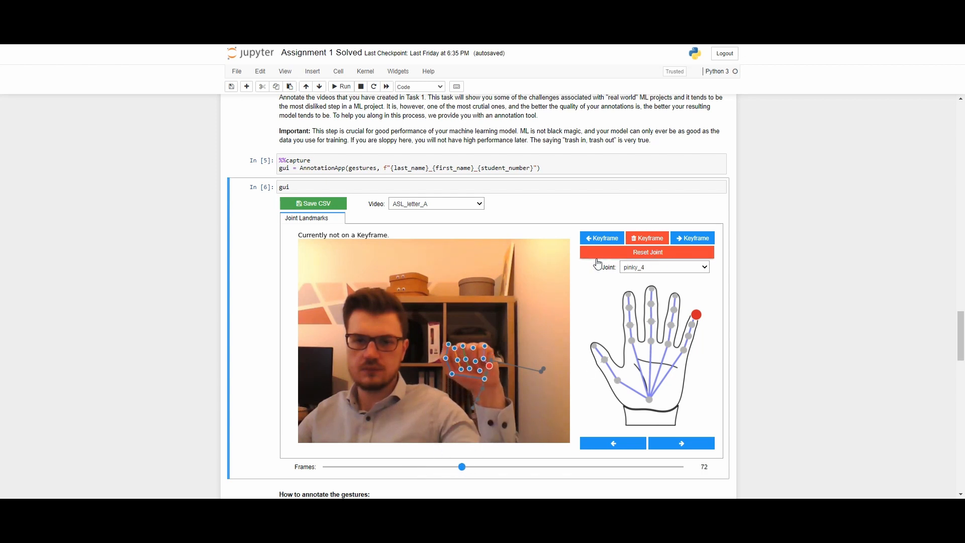
{"action": "left_click", "coordinate": [664, 257]}
{"action": "left_click_drag", "start_coordinate": [462, 470], "coordinate": [697, 484]}
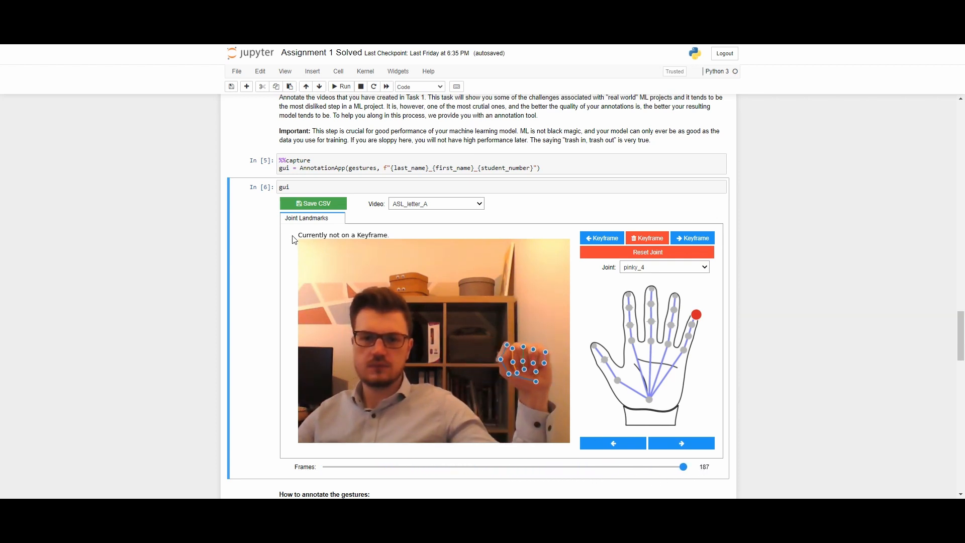
- Save the annotations as CSV and open the exported CSV file from the Assignment_1 folder in File Explorer
{"action": "left_click", "coordinate": [313, 207]}
{"action": "mouse_move", "coordinate": [493, 531]}
{"action": "left_click", "coordinate": [493, 477]}
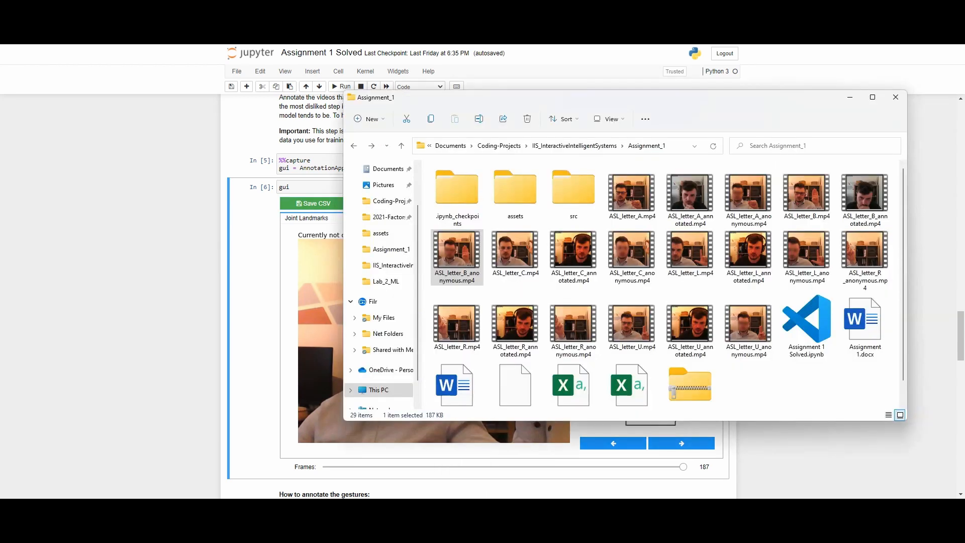
{"action": "scroll", "coordinate": [688, 372], "scroll_direction": "down", "scroll_amount": 1}
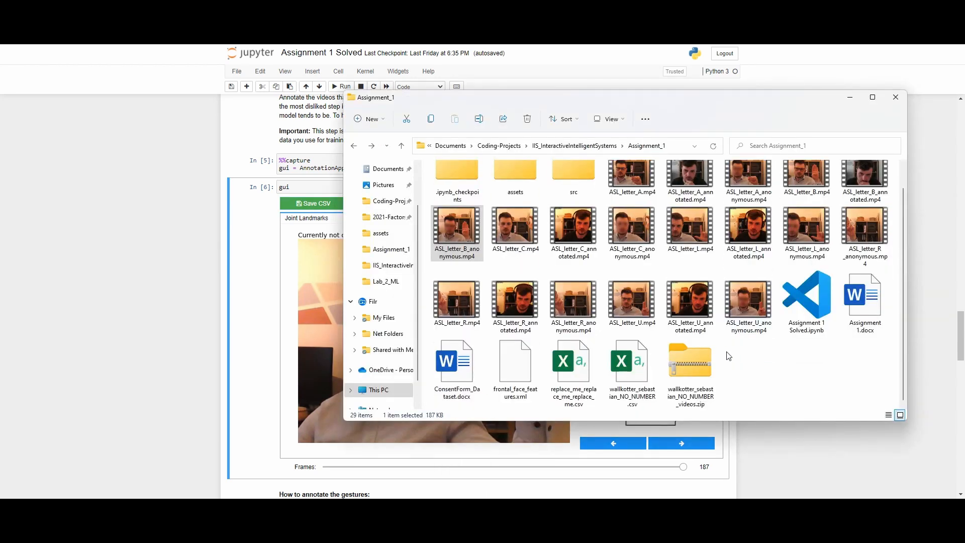
{"action": "double_click", "coordinate": [637, 363]}
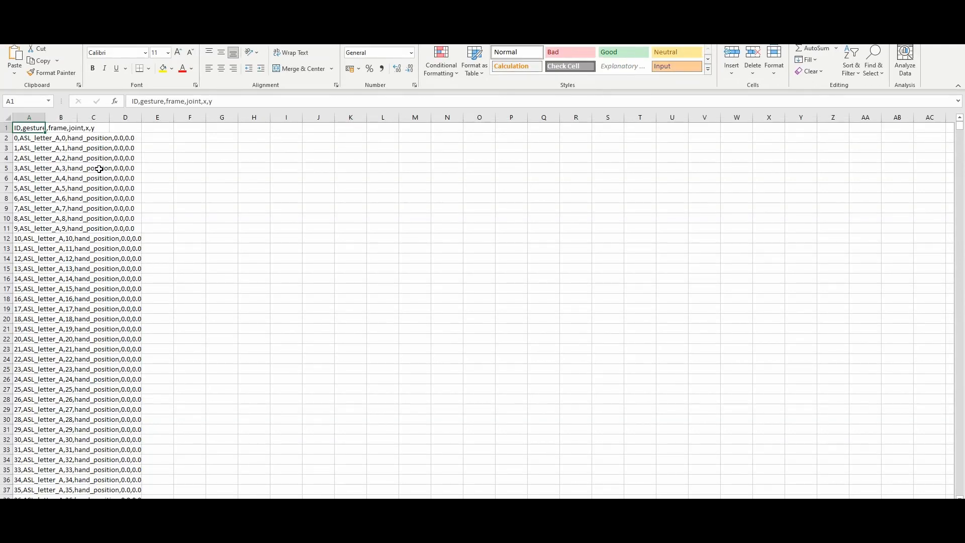
- Examine the exported ASL_letter_A rows, from the hand_position entries down to the root joint coordinates
{"action": "scroll", "coordinate": [100, 168], "scroll_direction": "down", "scroll_amount": 20}
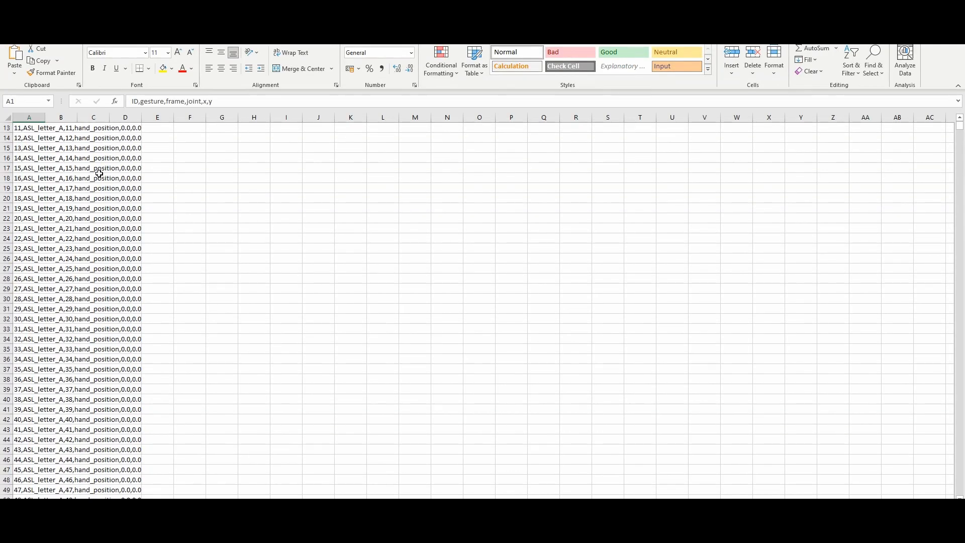
{"action": "scroll", "coordinate": [101, 197], "scroll_direction": "down", "scroll_amount": 20}
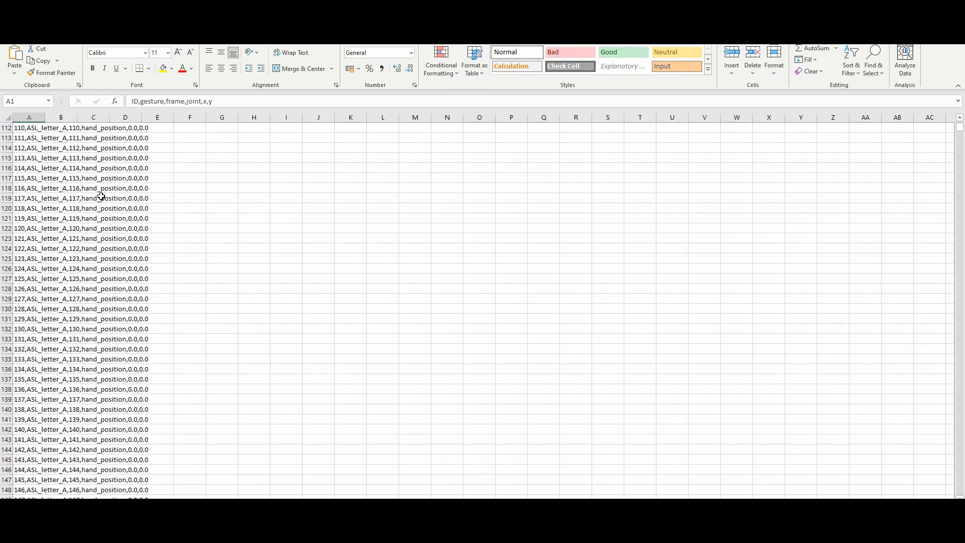
{"action": "scroll", "coordinate": [101, 197], "scroll_direction": "down", "scroll_amount": 2}
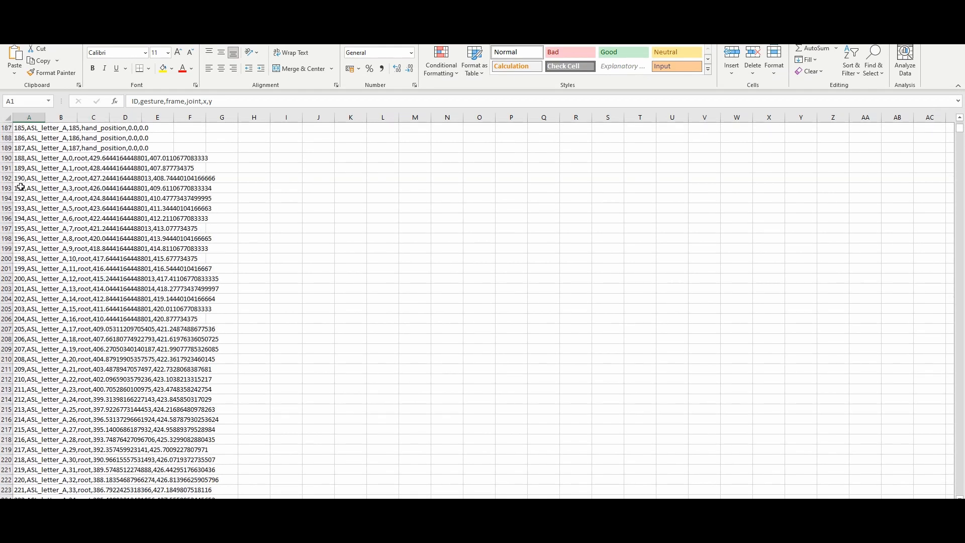
- Examine further root joint x and y coordinates in the exported ASL_letter_A rows, down to about frame 48
{"action": "scroll", "coordinate": [111, 329], "scroll_direction": "down", "scroll_amount": 5}
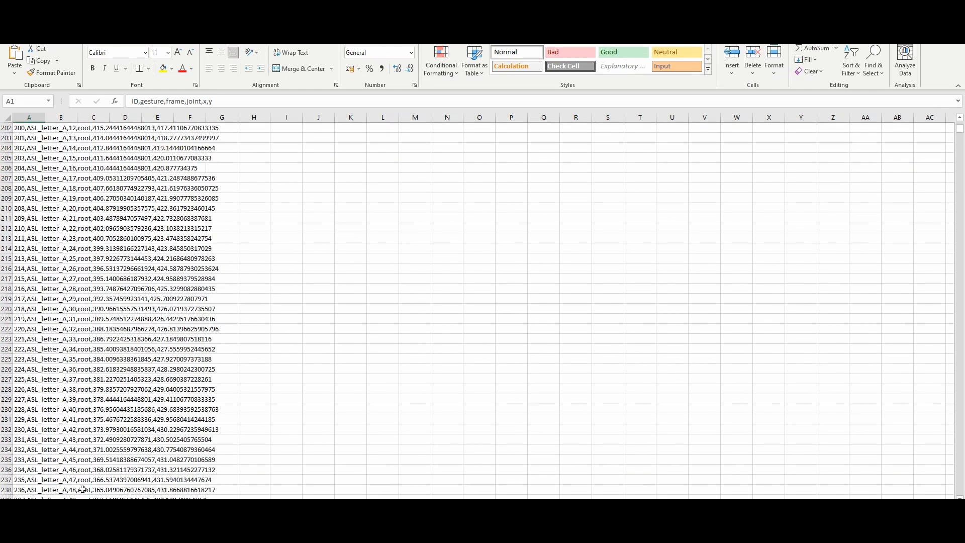